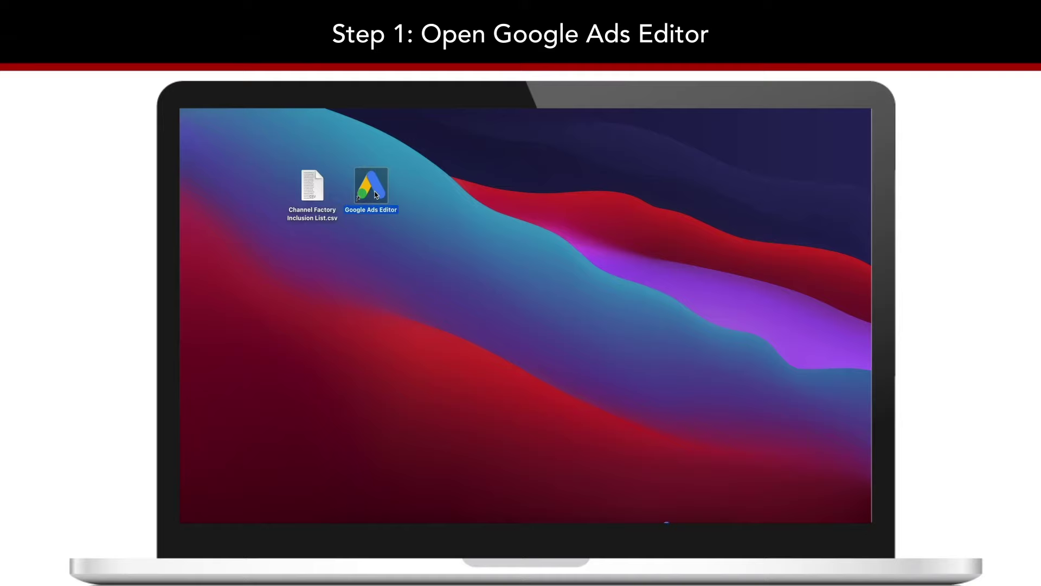
Step: Launch Ads Editor, select CF Demo AdGroup and show its empty YouTube channels list
double_click(375, 195)
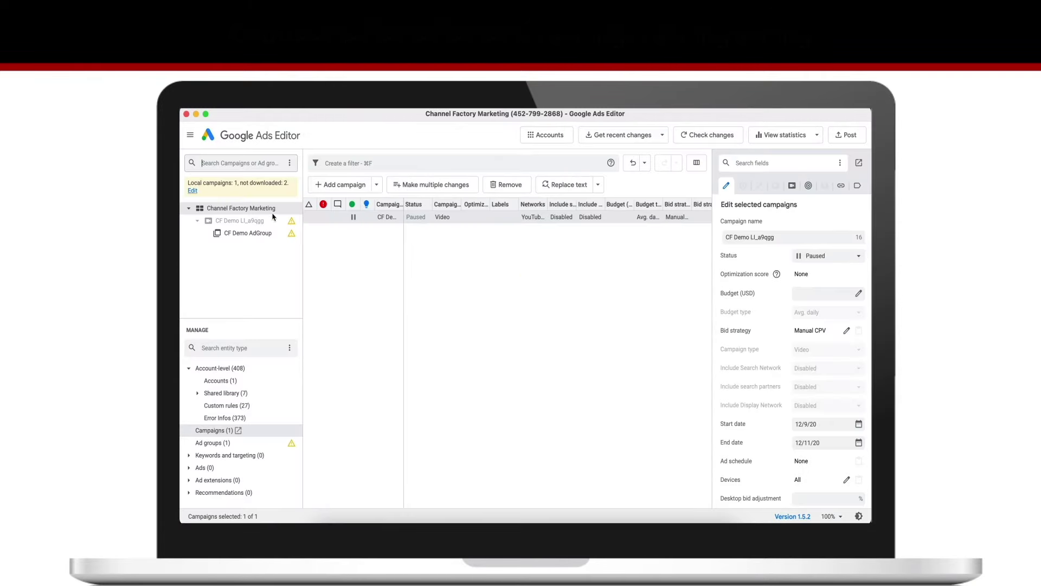
click(254, 223)
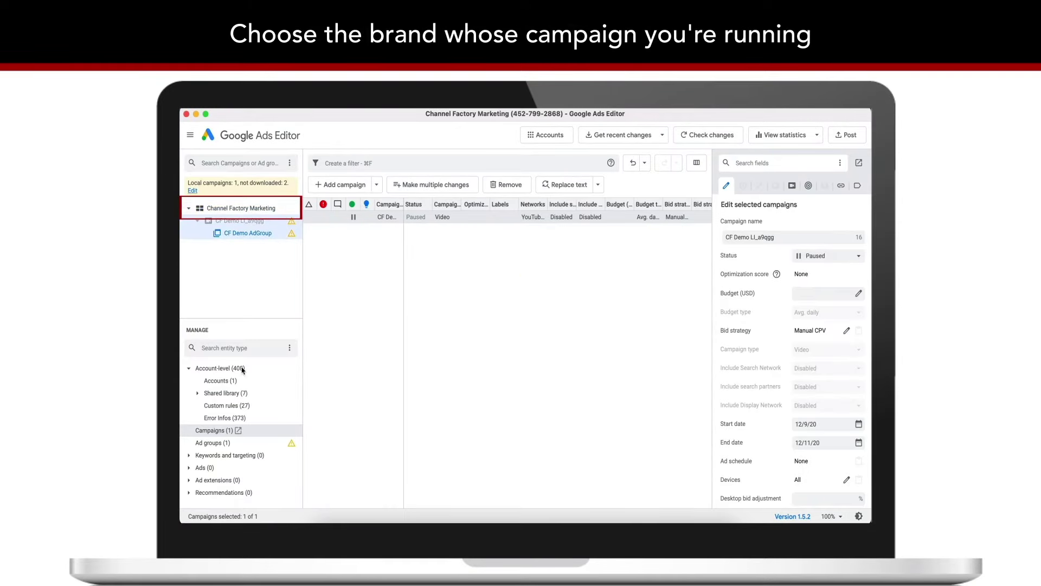
click(189, 455)
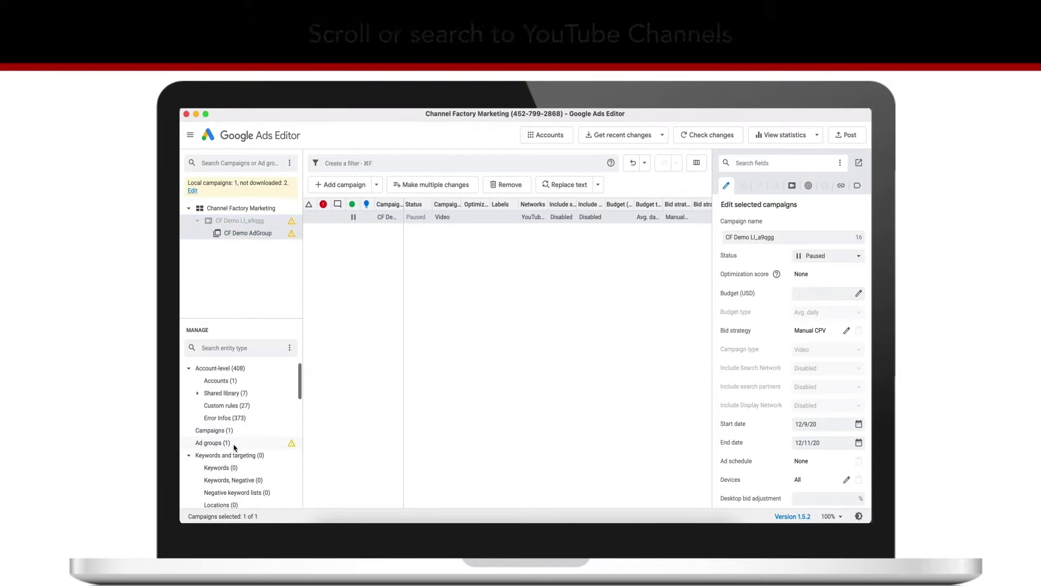
scroll(234, 446, down, 2)
scroll(236, 445, down, 1)
scroll(238, 444, down, 3)
scroll(241, 443, down, 3)
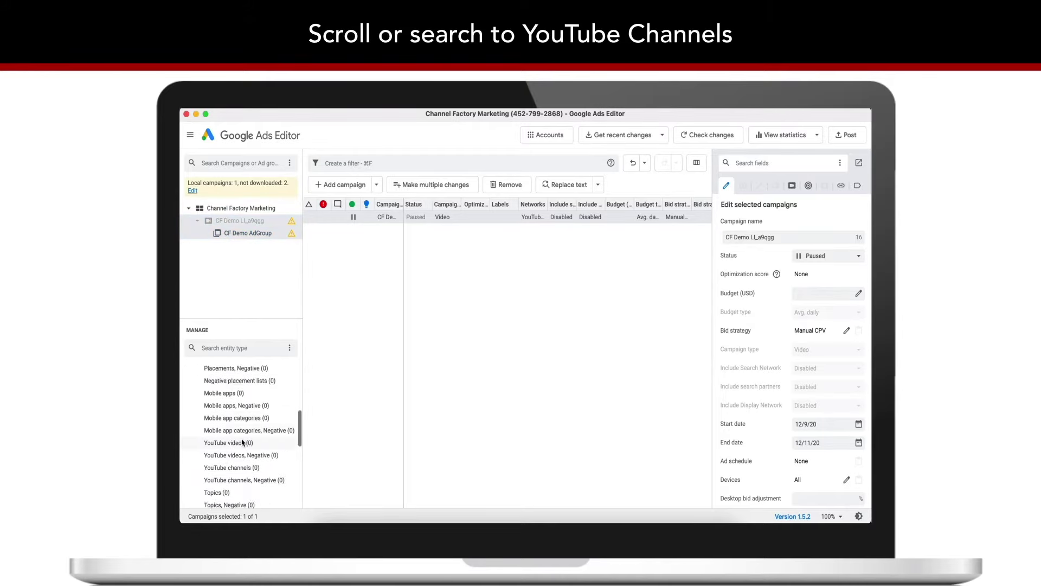
scroll(241, 443, down, 1)
click(241, 443)
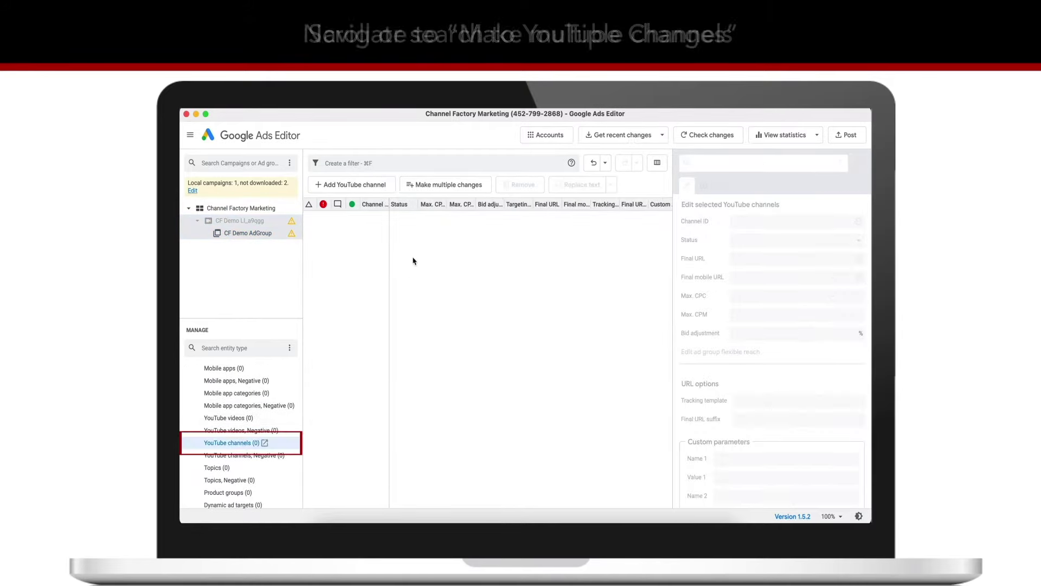
Step: Start a YouTube channels bulk change, then copy column A's channel IDs in Excel
click(440, 186)
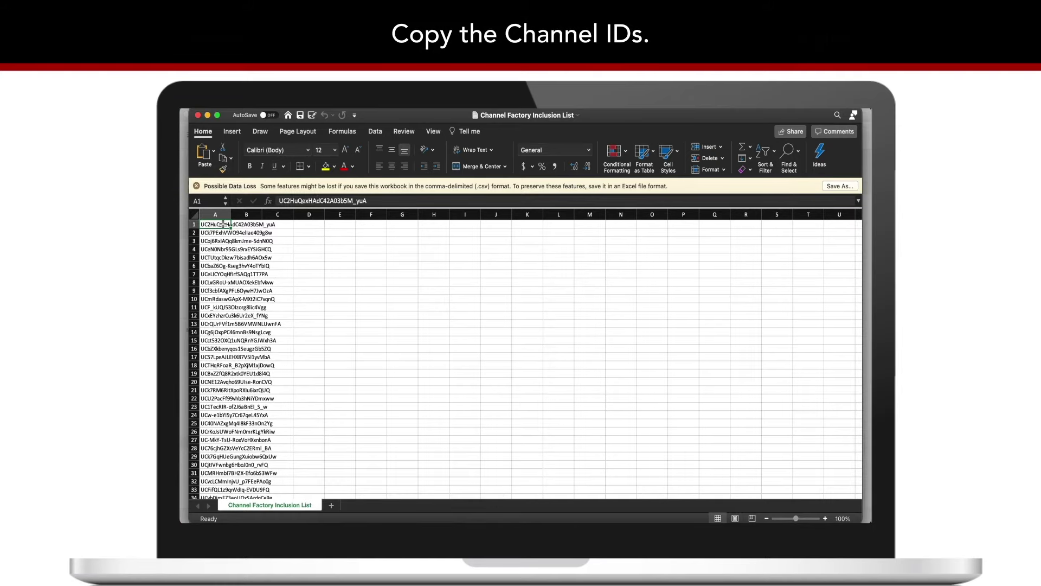
key(super+shift+Down)
key(super+c)
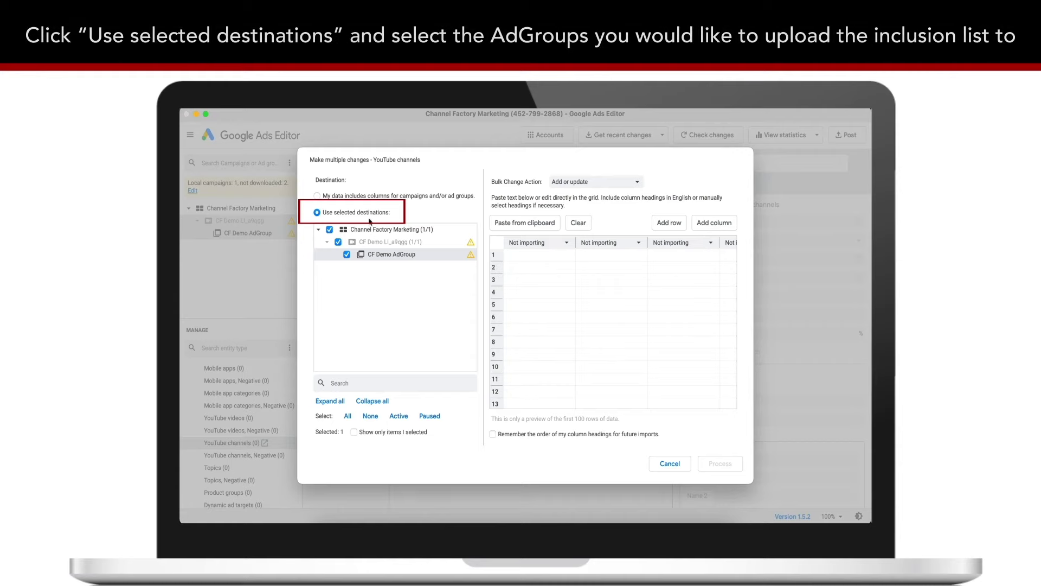
Step: Paste the channel IDs into the bulk-change grid and set the column to Channel ID
click(540, 256)
key(ctrl+v)
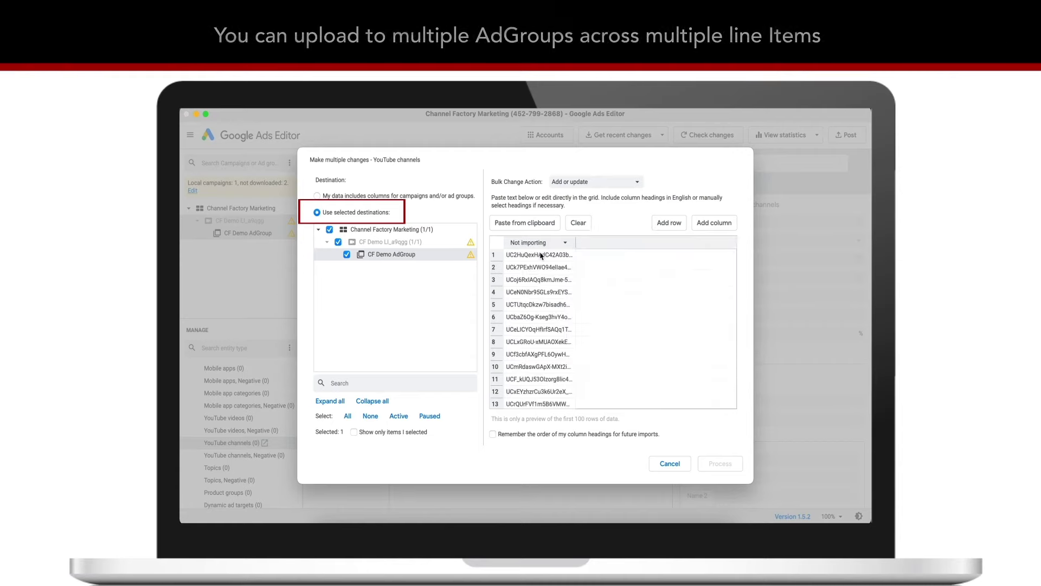
click(551, 245)
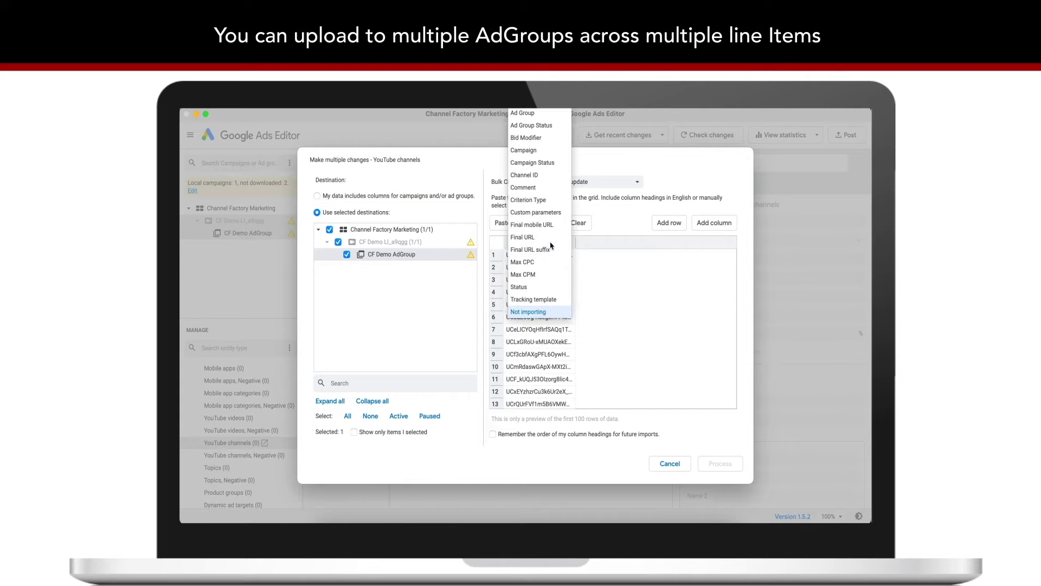
click(542, 176)
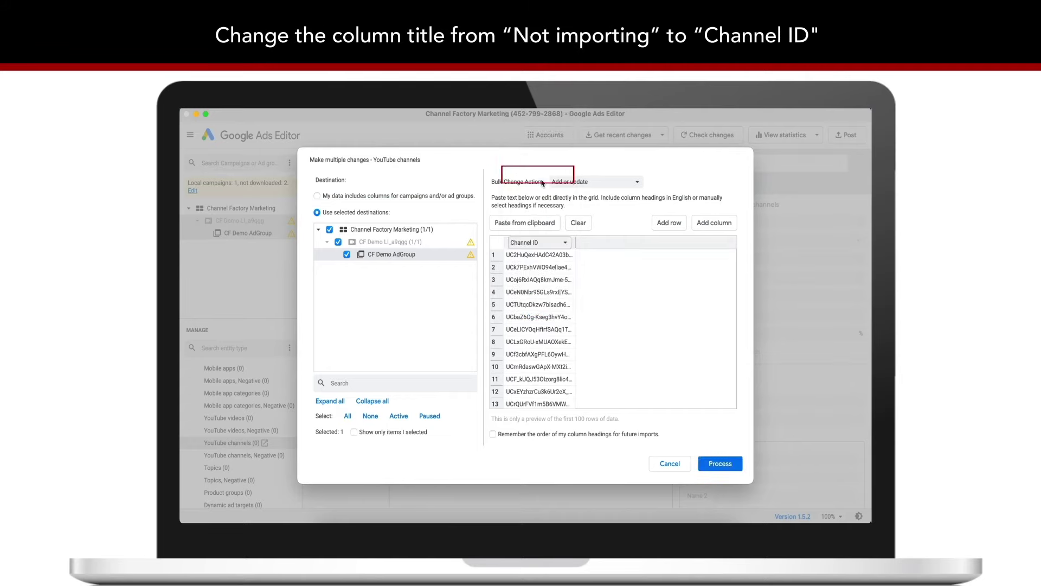
Step: Process, review and keep the 5,000 channel additions, then reselect CF Demo AdGroup
click(712, 464)
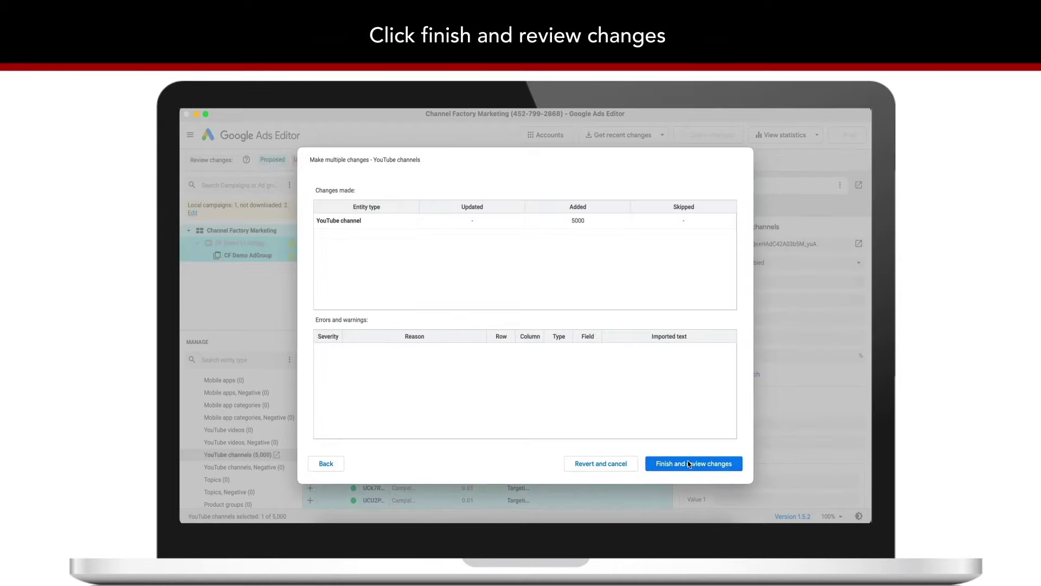
click(687, 460)
click(547, 160)
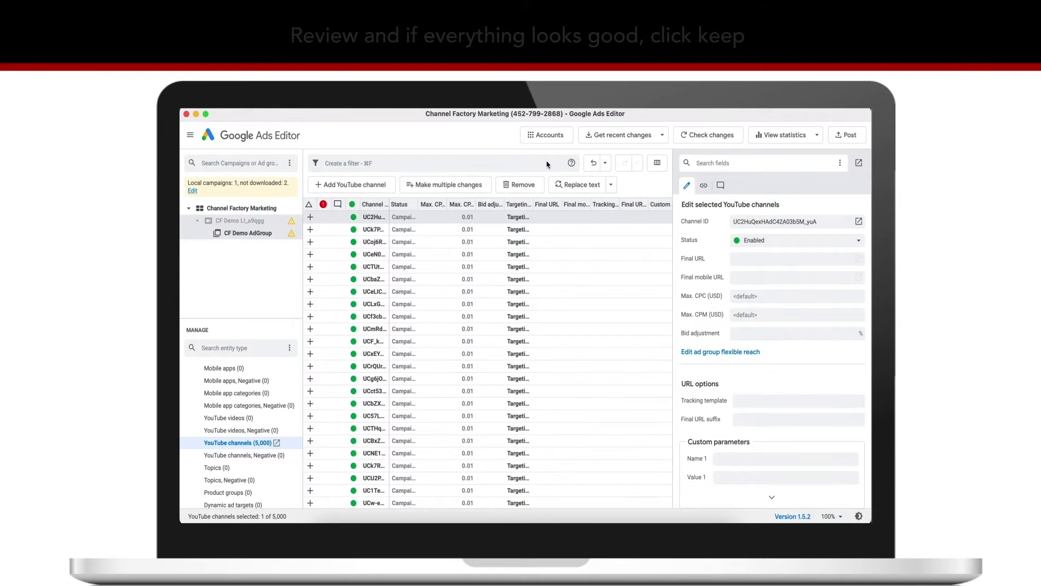
click(268, 235)
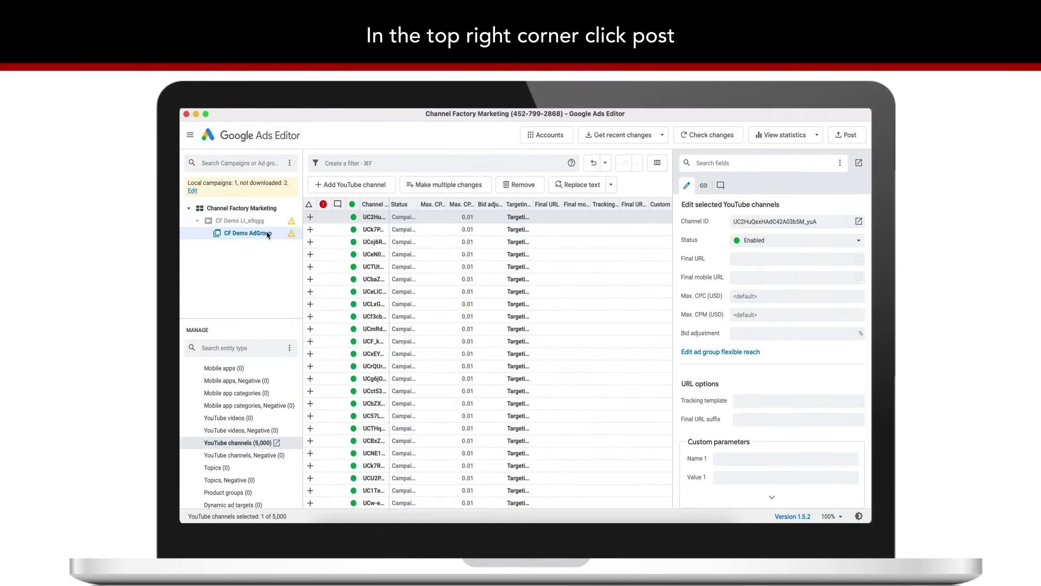
Step: Post the 5,000 YouTube channel additions from the toolbar and confirm in the dialog
click(849, 137)
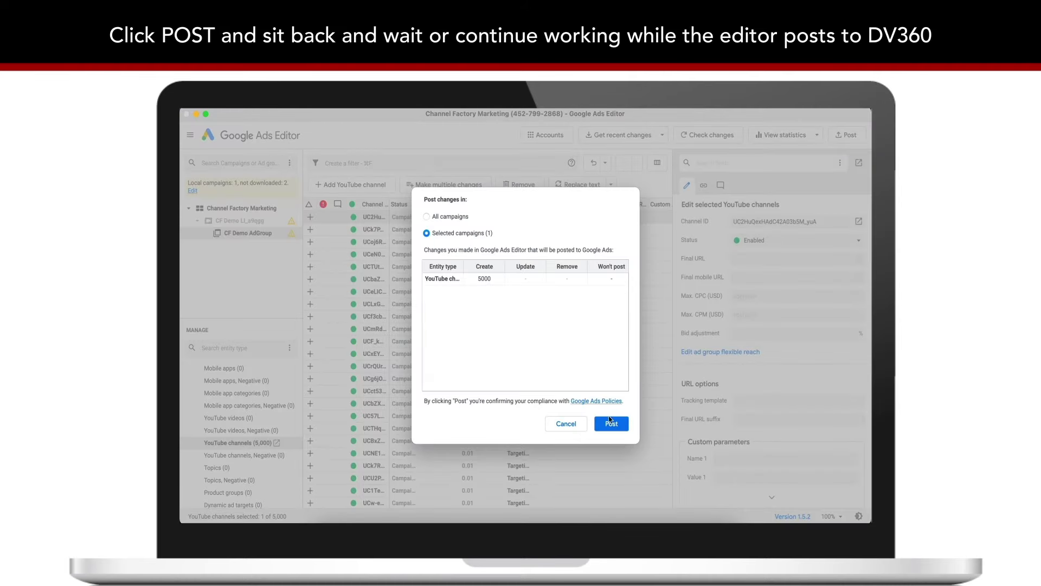
click(611, 424)
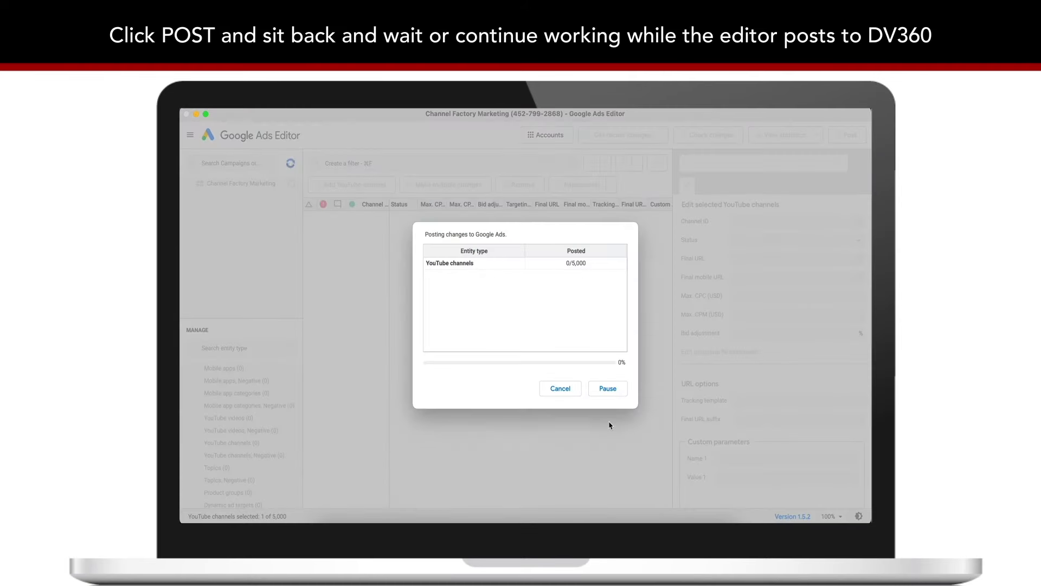